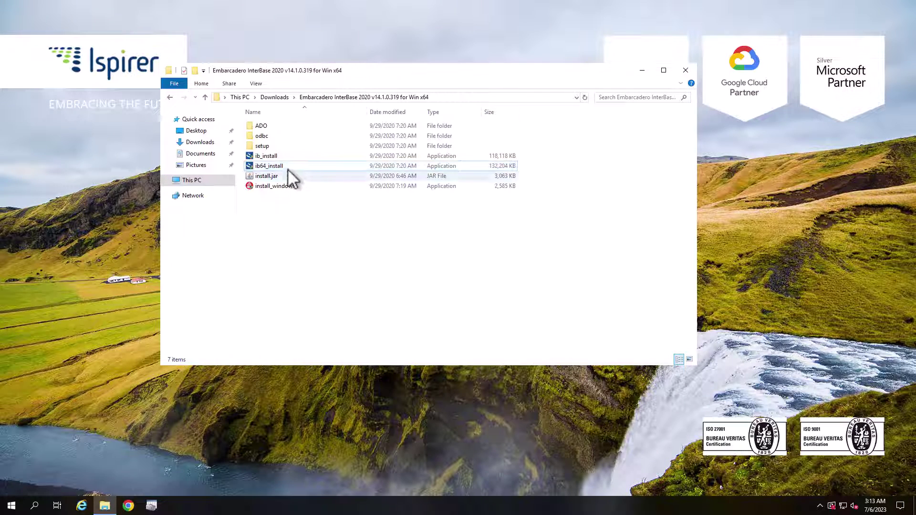
Step: Launch ib64_install as administrator and accept the InterBase 2020 license agreement
{"action": "double_click", "coordinate": [286, 167]}
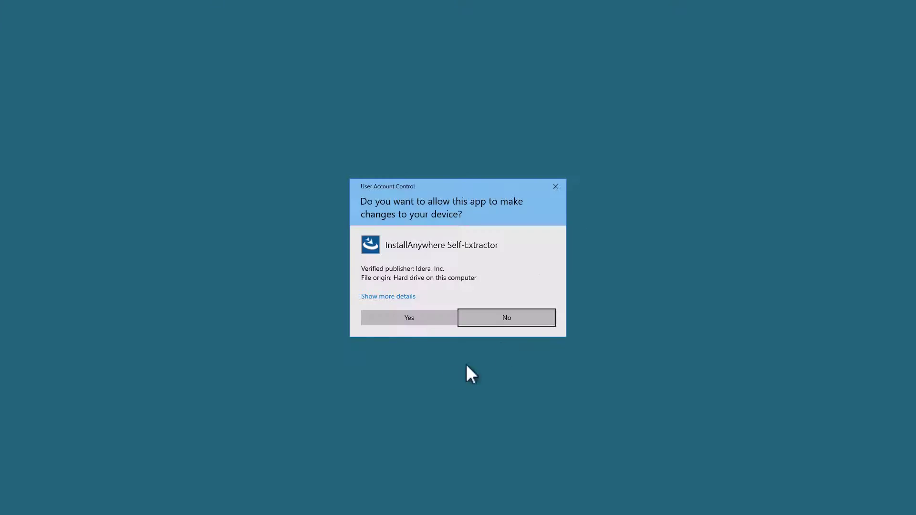
{"action": "left_click", "coordinate": [413, 322]}
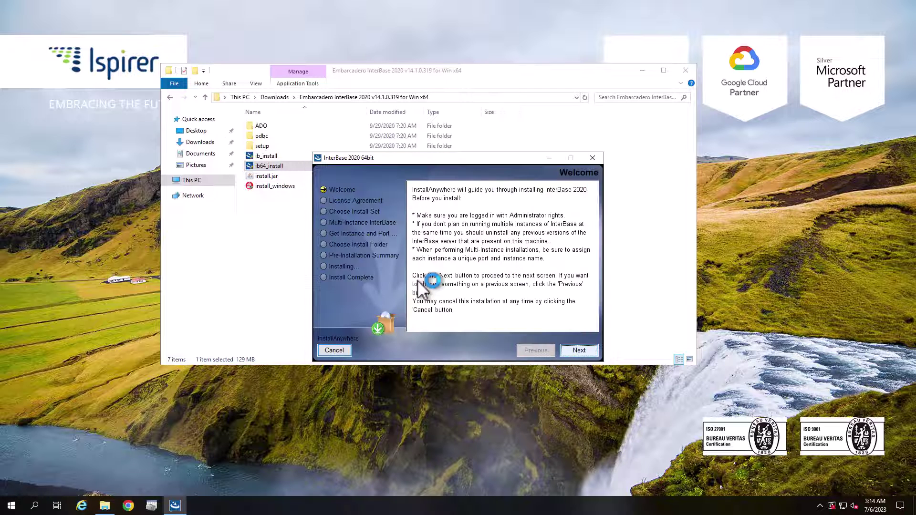
{"action": "left_click", "coordinate": [579, 350]}
{"action": "scroll", "coordinate": [565, 303], "scroll_direction": "down", "scroll_amount": 5}
{"action": "scroll", "coordinate": [558, 293], "scroll_direction": "down", "scroll_amount": 12}
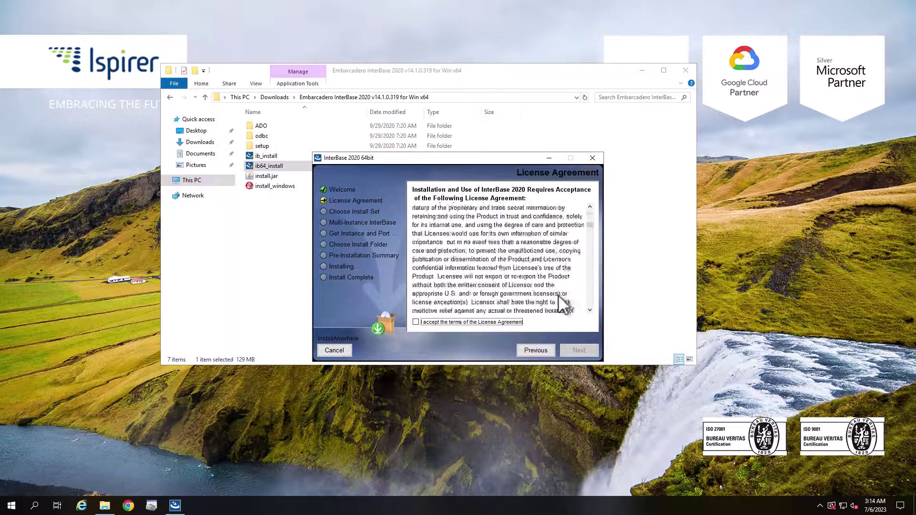
{"action": "scroll", "coordinate": [547, 291], "scroll_direction": "down", "scroll_amount": 15}
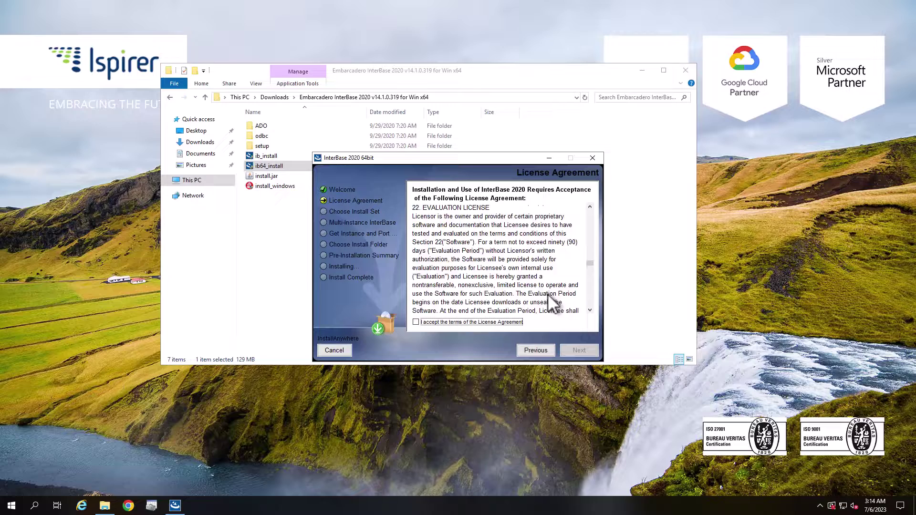
{"action": "scroll", "coordinate": [545, 298], "scroll_direction": "down", "scroll_amount": 5}
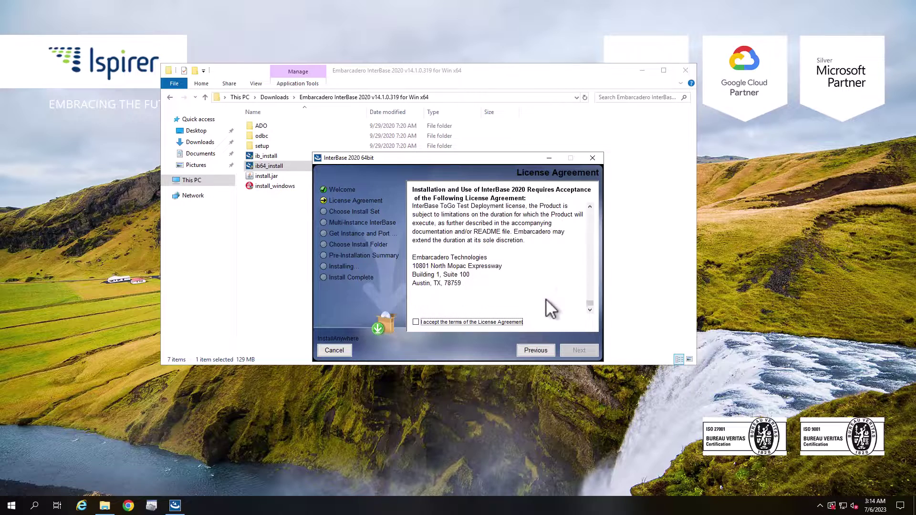
{"action": "left_click", "coordinate": [502, 320]}
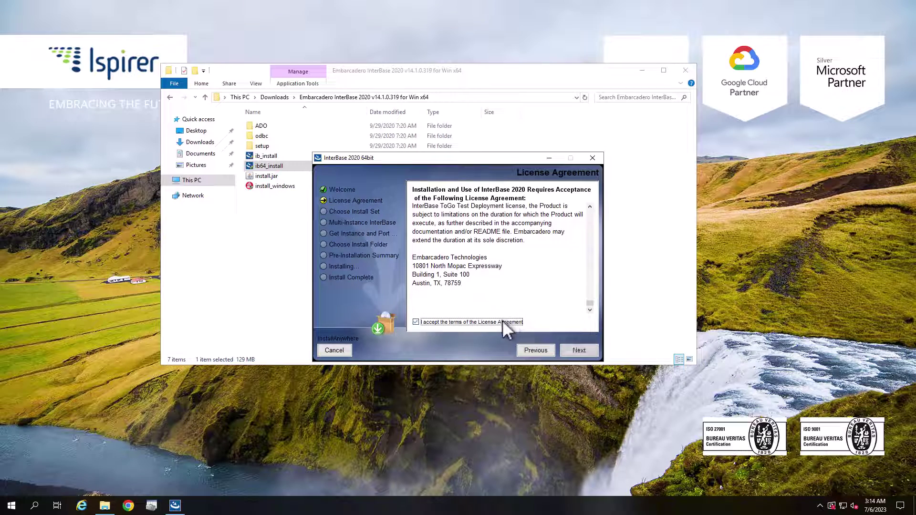
Step: Install Server and Client as a single instance into C:\Program Files\Embarcadero\InterBase, then close the installer
{"action": "left_click", "coordinate": [575, 353]}
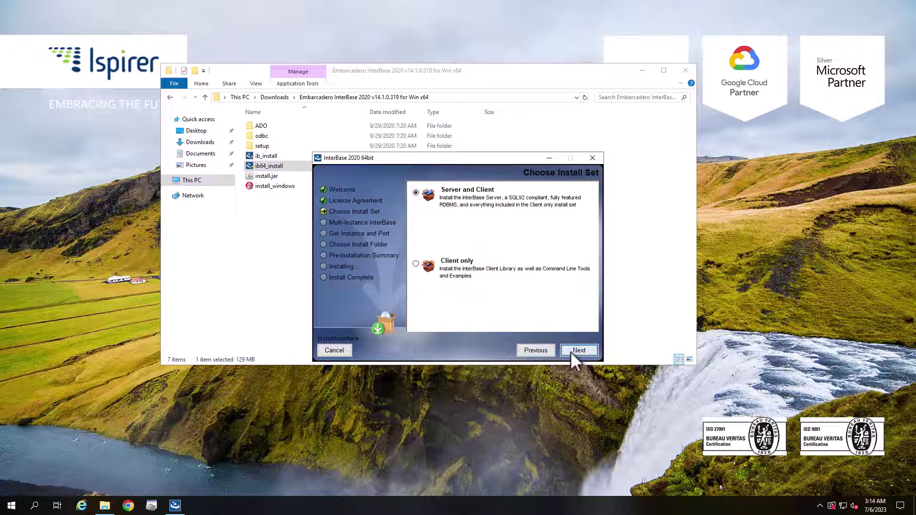
{"action": "left_click", "coordinate": [572, 353]}
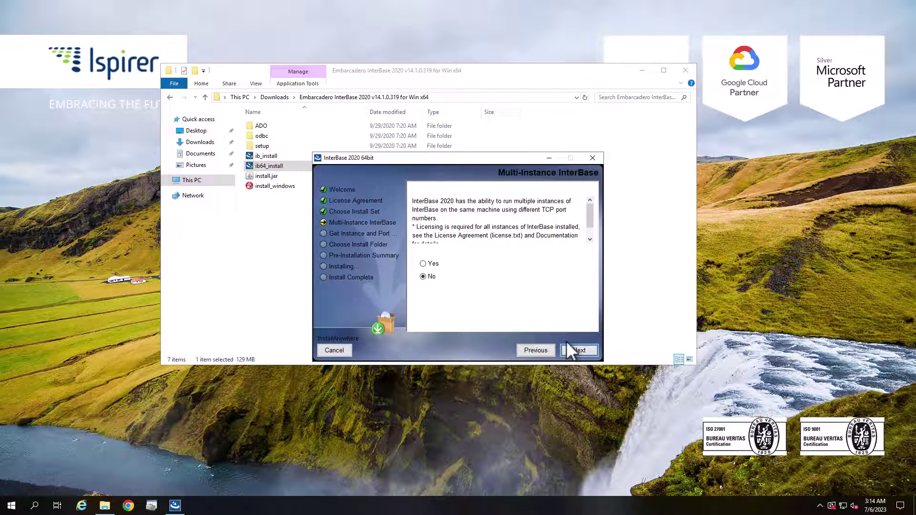
{"action": "left_click", "coordinate": [574, 351]}
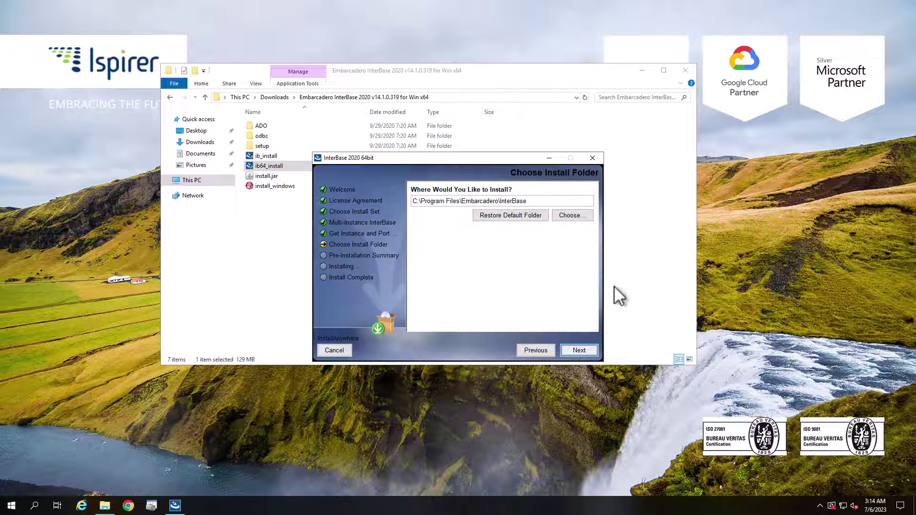
{"action": "left_click", "coordinate": [578, 351]}
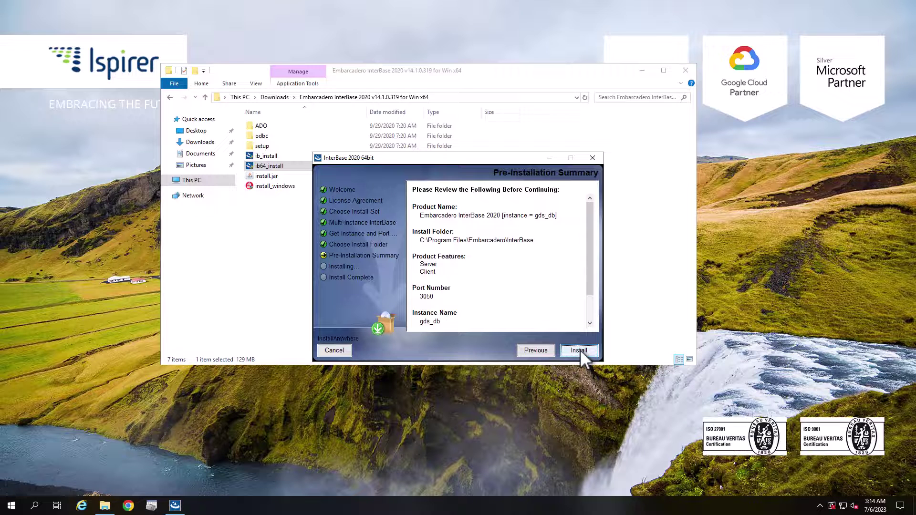
{"action": "scroll", "coordinate": [546, 307], "scroll_direction": "down", "scroll_amount": 1}
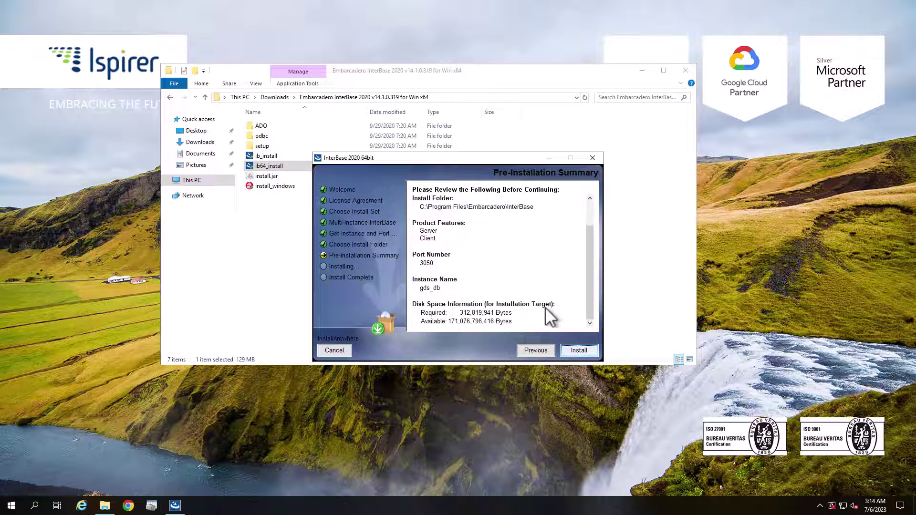
{"action": "left_click", "coordinate": [578, 352]}
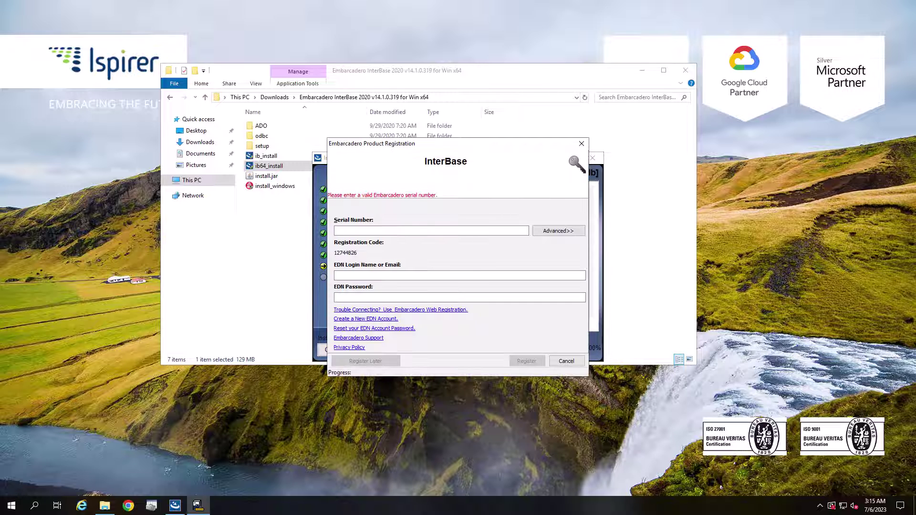
{"action": "left_click", "coordinate": [554, 231]}
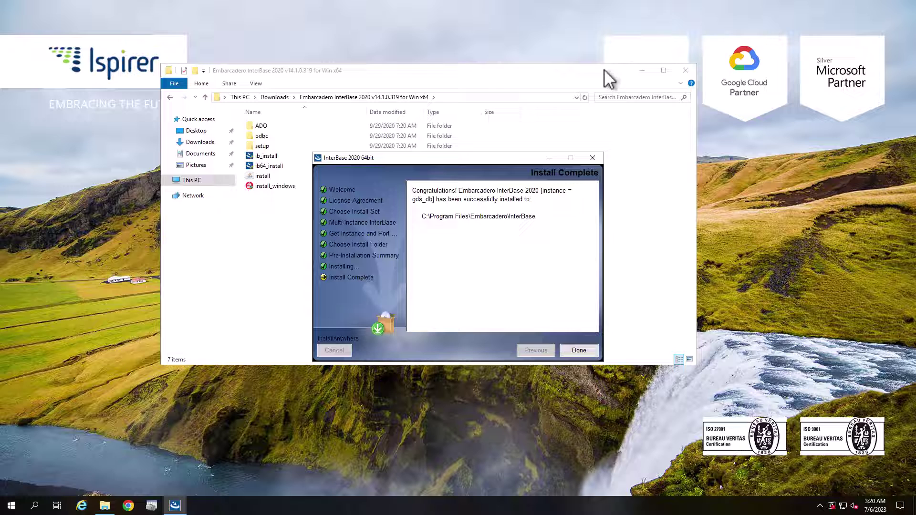
{"action": "left_click", "coordinate": [580, 350]}
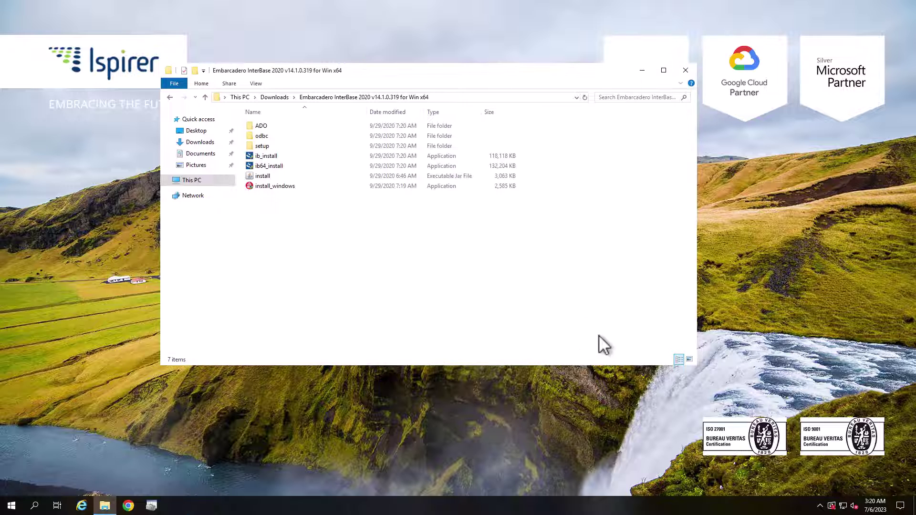
Step: Run install_windows as administrator and select only the ODBC Driver for InterBase to install
{"action": "right_click", "coordinate": [280, 187]}
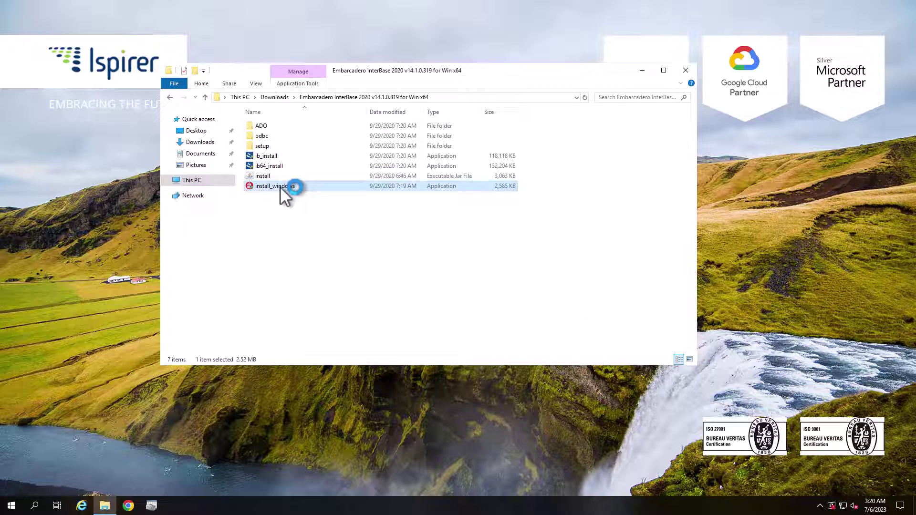
{"action": "left_click", "coordinate": [317, 205]}
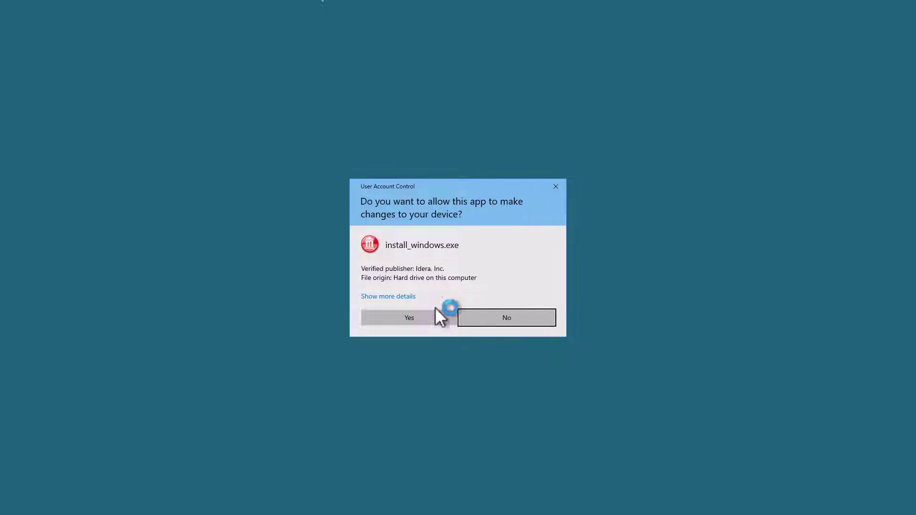
{"action": "left_click", "coordinate": [427, 320]}
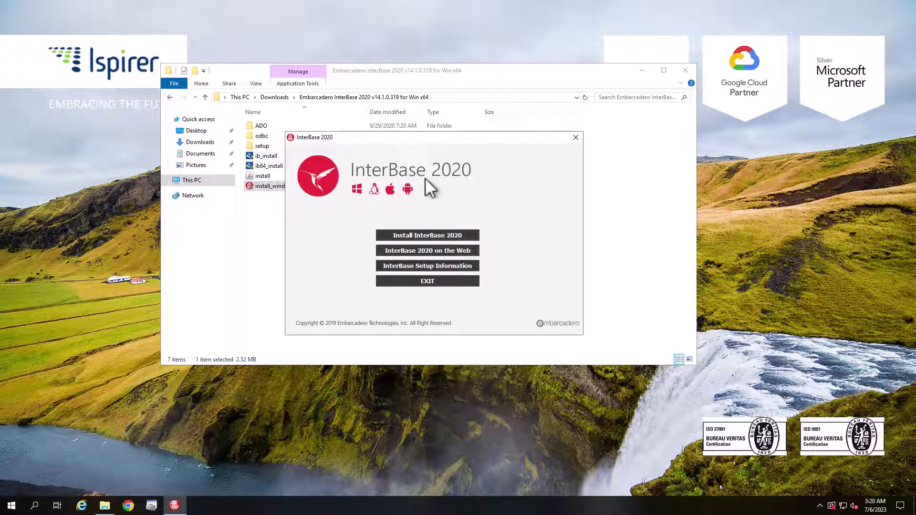
{"action": "left_click", "coordinate": [454, 233]}
{"action": "left_click", "coordinate": [366, 231]}
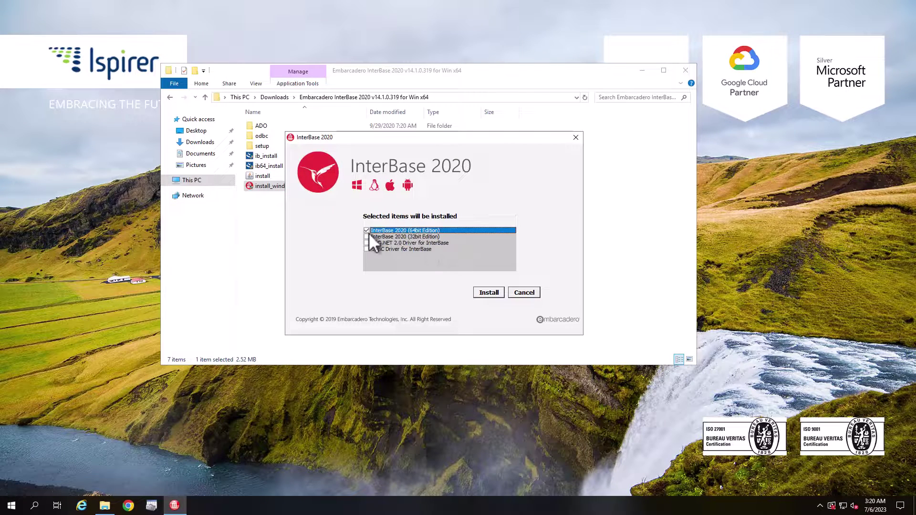
{"action": "left_click", "coordinate": [367, 249]}
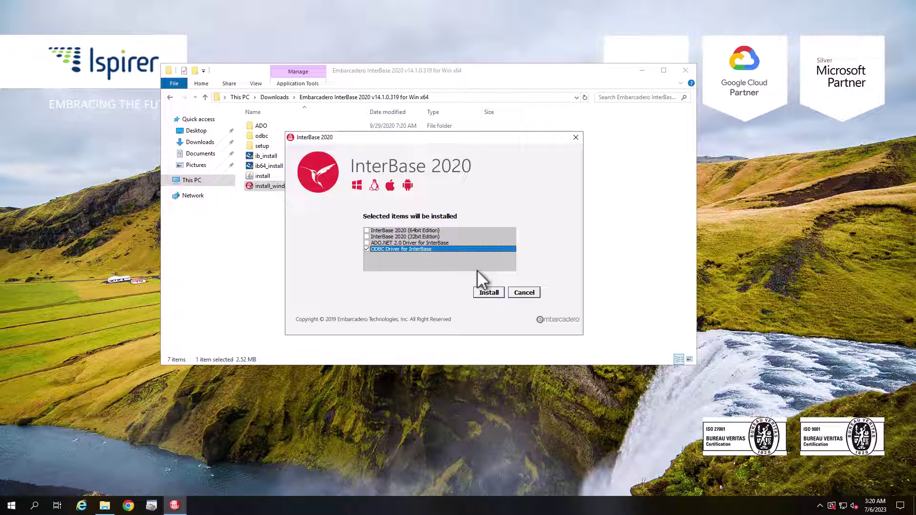
{"action": "left_click", "coordinate": [487, 293]}
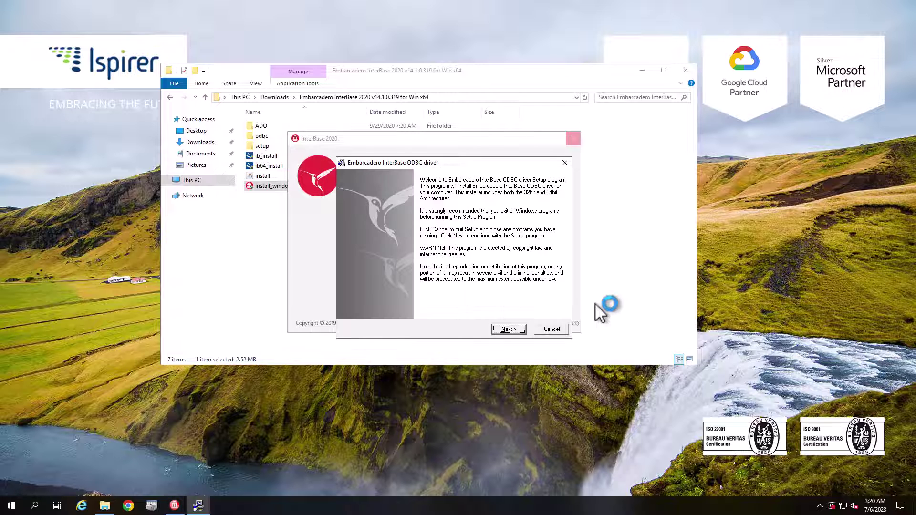
Step: Complete the ODBC driver wizard with the license accepted and the default destination
{"action": "left_click", "coordinate": [506, 329]}
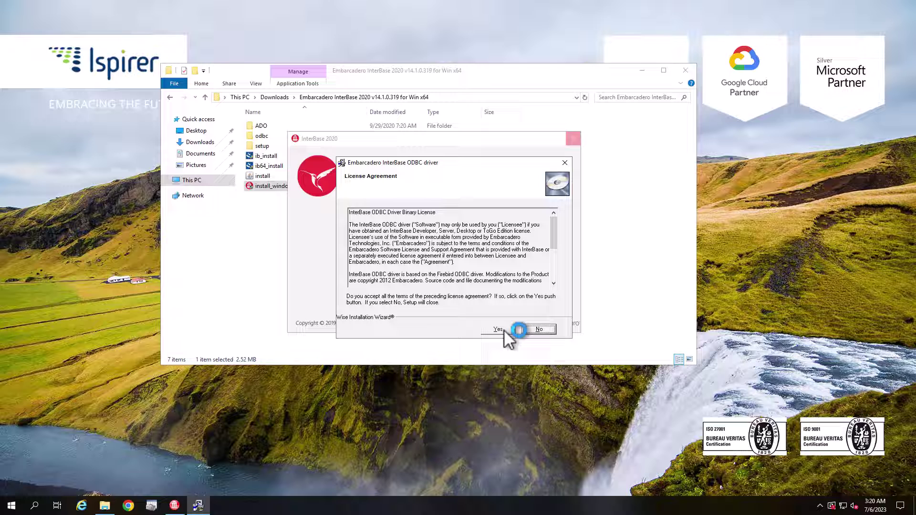
{"action": "left_click", "coordinate": [502, 330]}
{"action": "left_click", "coordinate": [513, 331]}
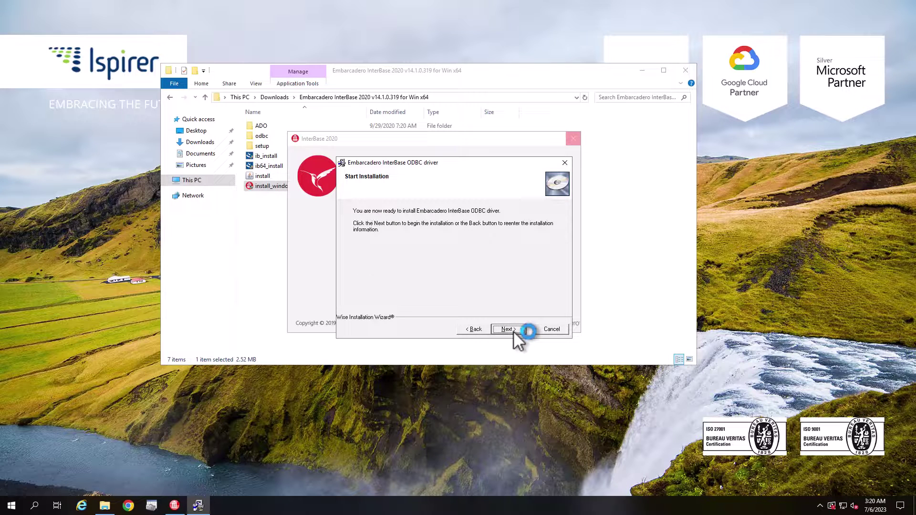
{"action": "left_click", "coordinate": [513, 331]}
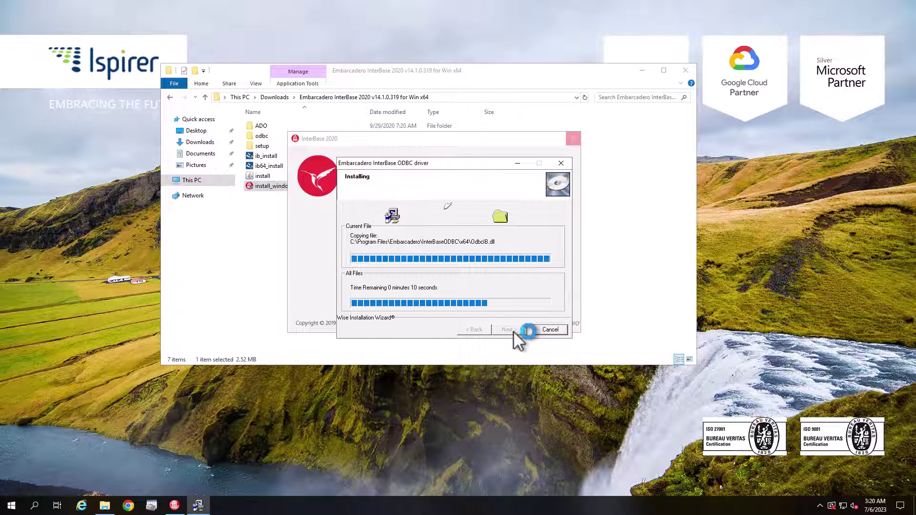
{"action": "left_click", "coordinate": [522, 330]}
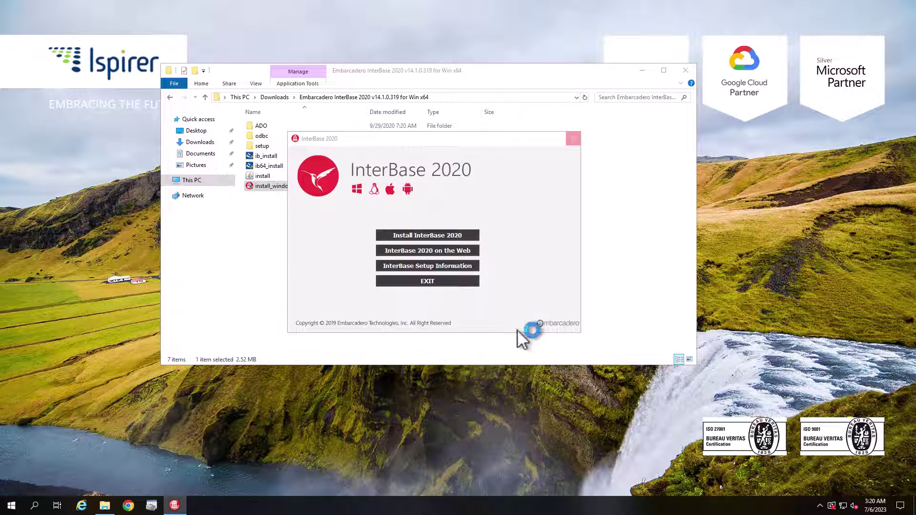
Step: Close the installer windows and confirm InterBase ODBC driver appears in ODBC Administrator's Drivers list
{"action": "left_click", "coordinate": [576, 137]}
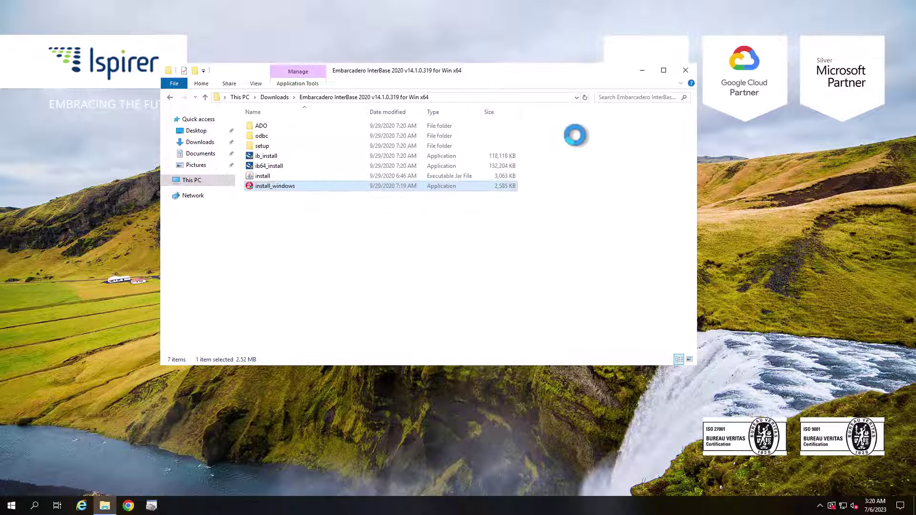
{"action": "left_click", "coordinate": [685, 70]}
{"action": "left_click", "coordinate": [151, 505]}
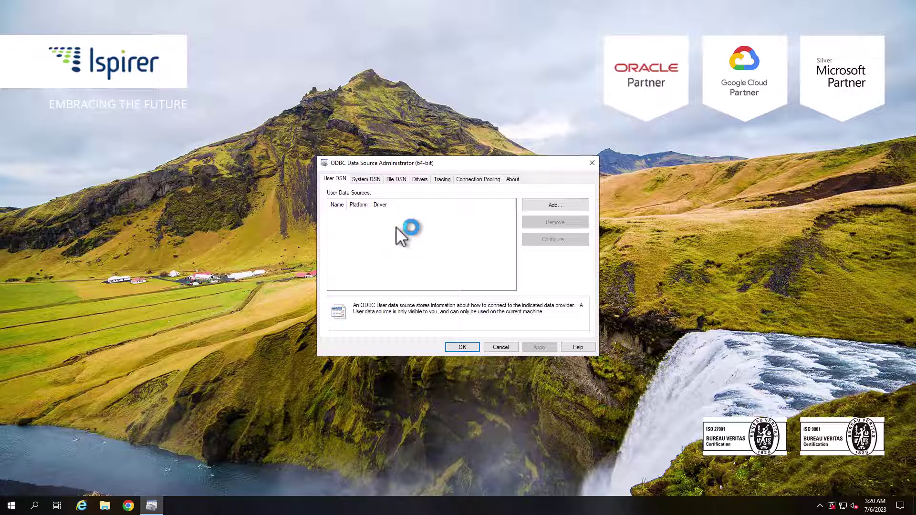
{"action": "left_click", "coordinate": [416, 181]}
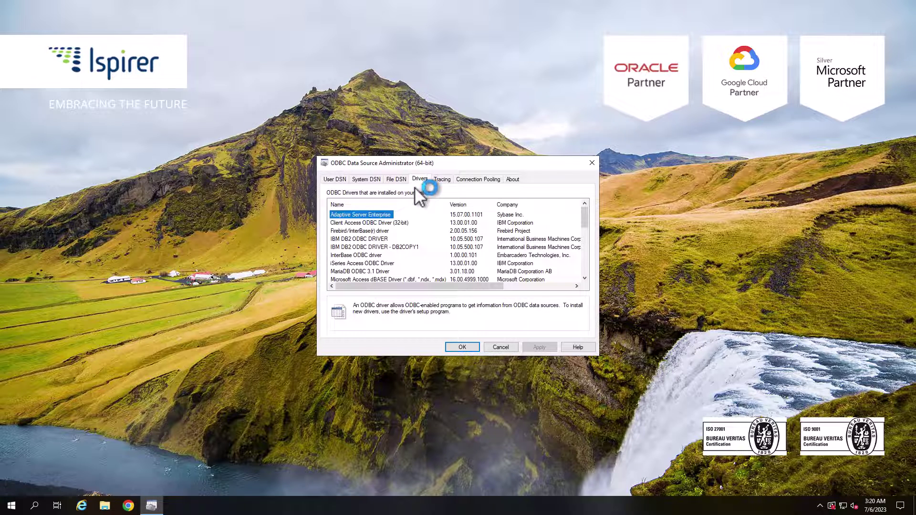
{"action": "left_click", "coordinate": [370, 255]}
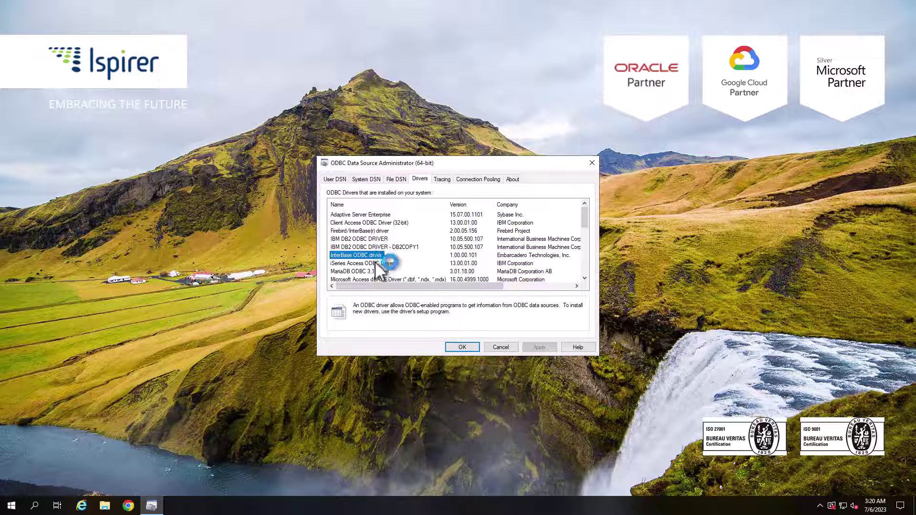
Step: Add a new System DSN and choose the InterBase ODBC driver
{"action": "left_click", "coordinate": [372, 181]}
{"action": "left_click", "coordinate": [555, 205]}
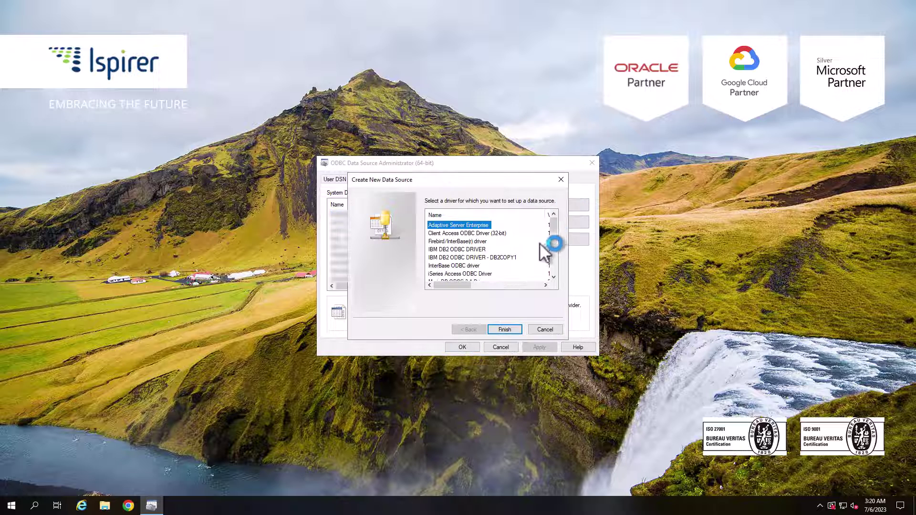
{"action": "left_click", "coordinate": [454, 265]}
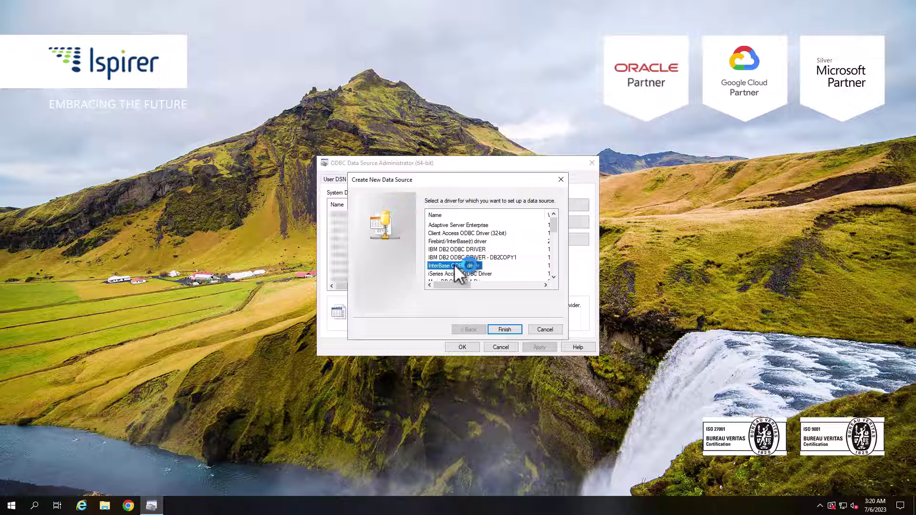
Step: Name the data source INTERBASE_TEST and select TEST.GDB from the InterBase3 folder as its database
{"action": "double_click", "coordinate": [455, 265]}
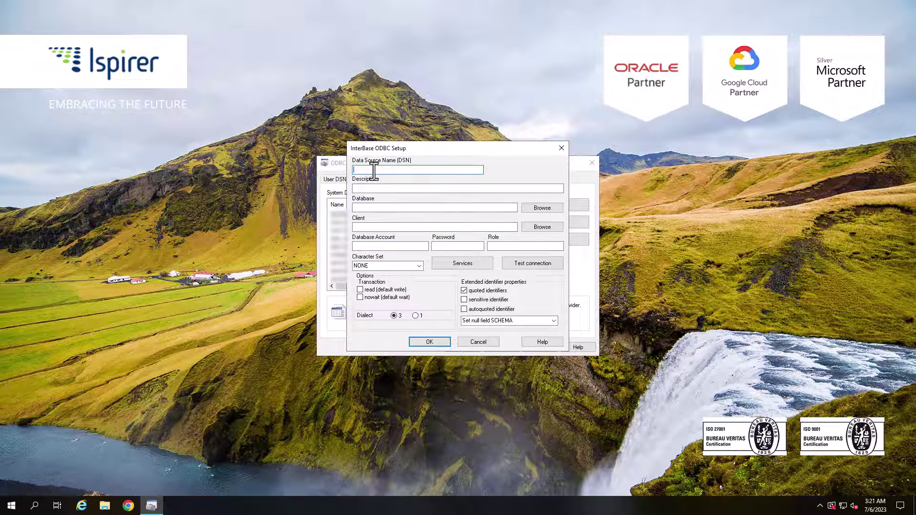
{"action": "type", "text": "INTERBASE_TEST"}
{"action": "left_click", "coordinate": [390, 208]}
{"action": "left_click", "coordinate": [539, 208]}
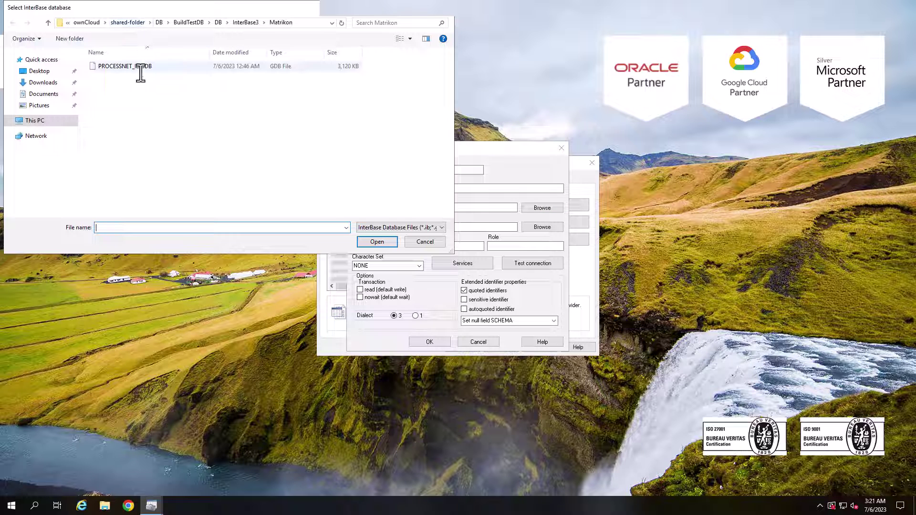
{"action": "left_click", "coordinate": [245, 22]}
{"action": "double_click", "coordinate": [115, 87]}
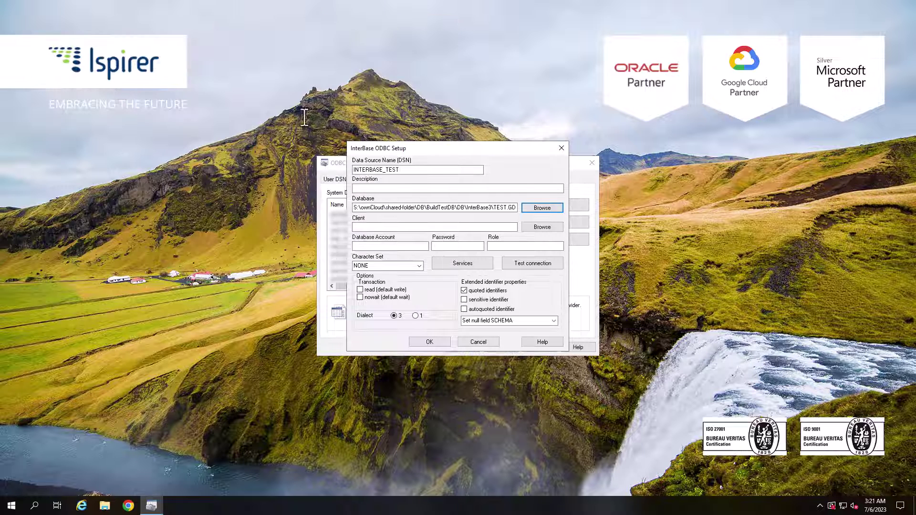
Step: Set the client library to C:\Program Files\Embarcadero\InterBase\bin\ibclient64.dll
{"action": "left_click", "coordinate": [534, 227]}
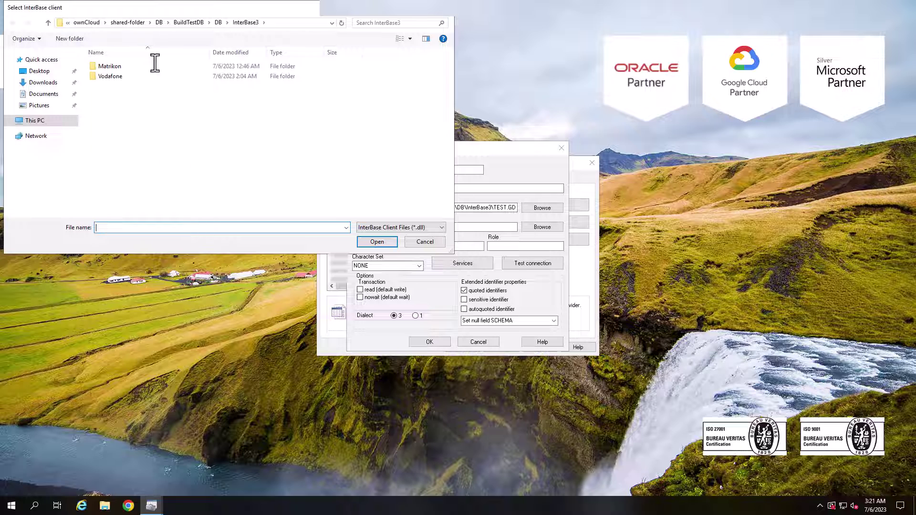
{"action": "left_click", "coordinate": [38, 122]}
{"action": "double_click", "coordinate": [124, 164]}
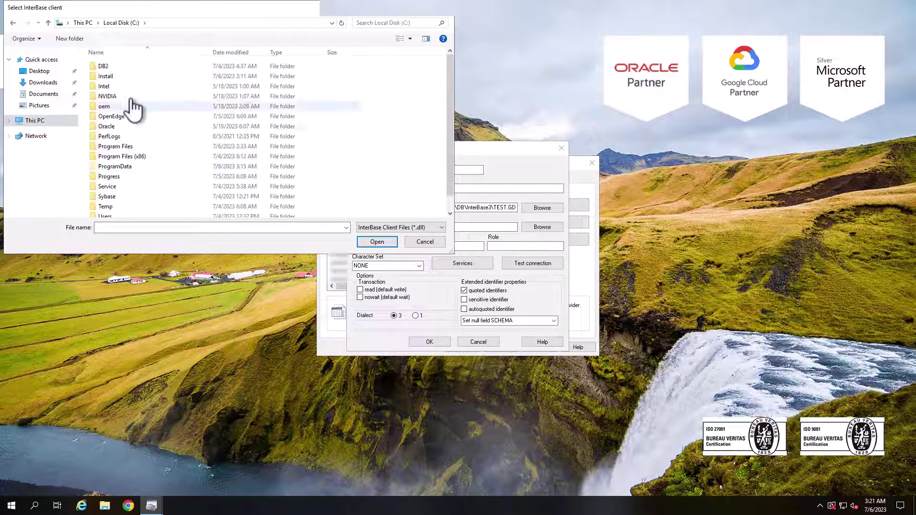
{"action": "double_click", "coordinate": [120, 146]}
{"action": "double_click", "coordinate": [121, 106]}
{"action": "left_click", "coordinate": [110, 69]}
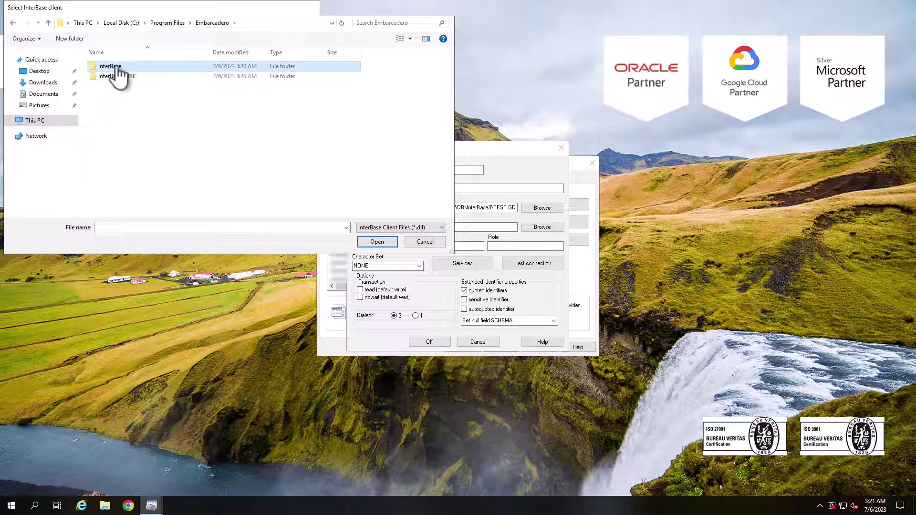
{"action": "double_click", "coordinate": [115, 67]}
{"action": "double_click", "coordinate": [116, 70]}
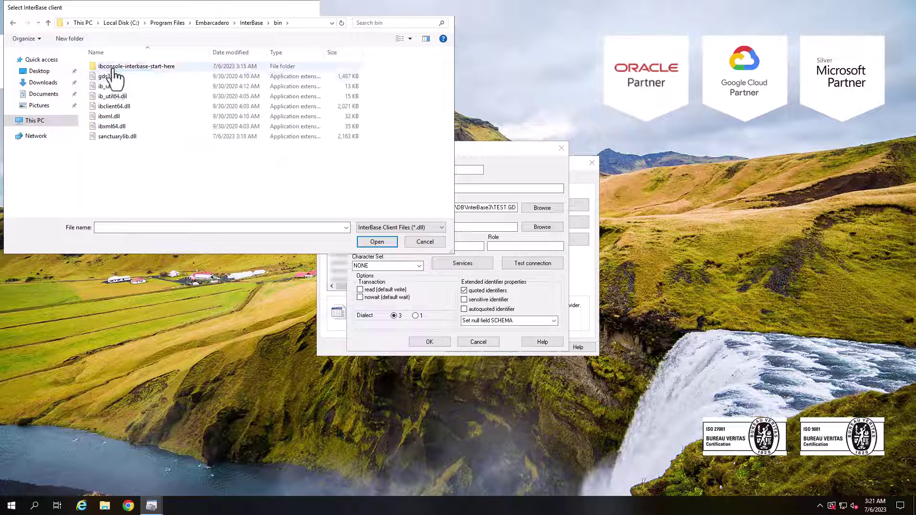
{"action": "double_click", "coordinate": [138, 117]}
Step: Enter user SYSDBA and the administrator account password
{"action": "left_click", "coordinate": [386, 246]}
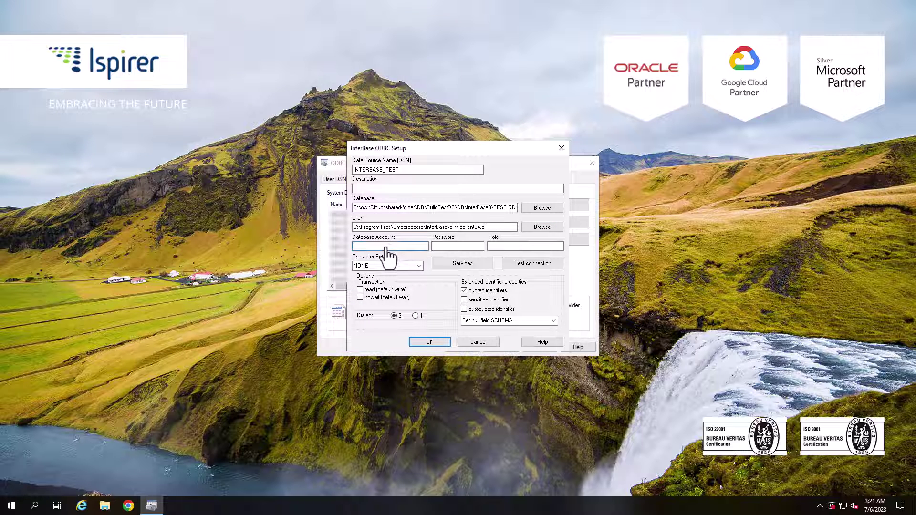
{"action": "type", "text": "SYSDBA"}
{"action": "key", "text": "Tab"}
{"action": "type", "text": "m"}
{"action": "key", "text": "BackSpace"}
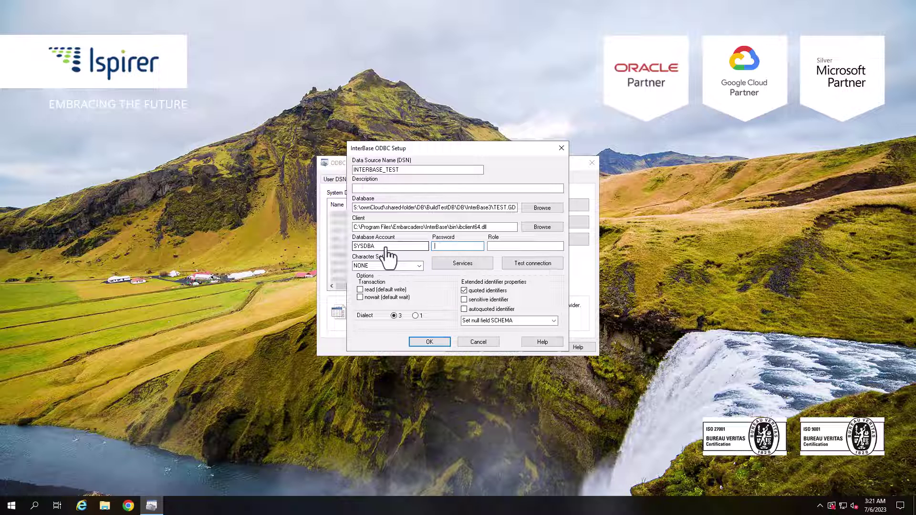
{"action": "type", "text": "masterkey"}
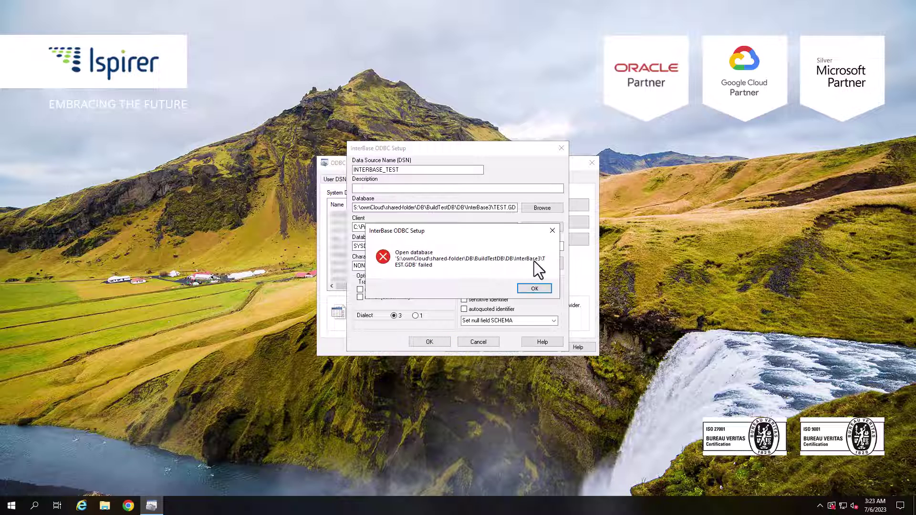
Step: Dismiss the connection error and start the InterBase server from InterBase Server Manager
{"action": "left_click", "coordinate": [533, 289]}
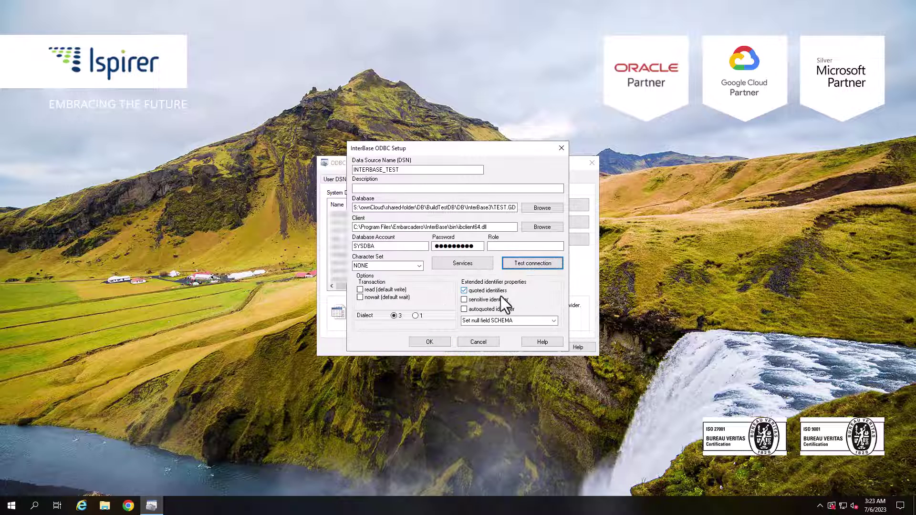
{"action": "left_click", "coordinate": [11, 506]}
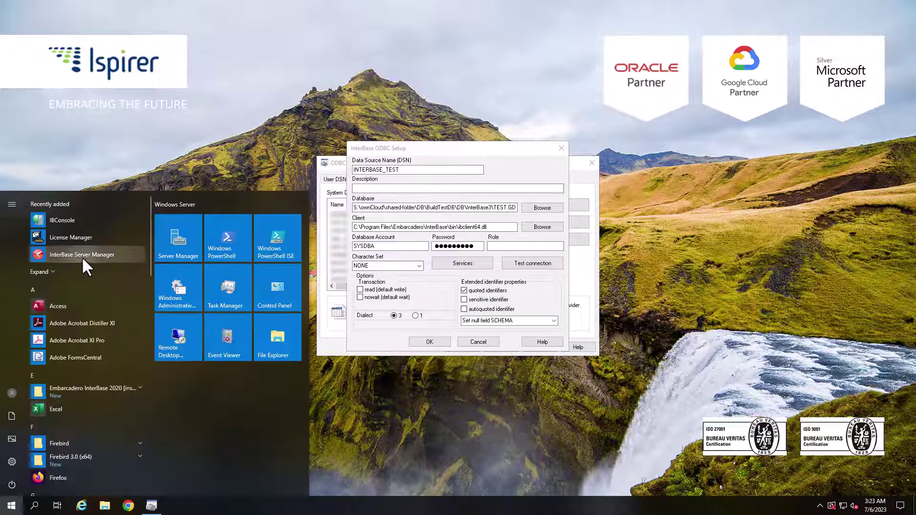
{"action": "left_click", "coordinate": [82, 254]}
{"action": "left_click", "coordinate": [409, 319]}
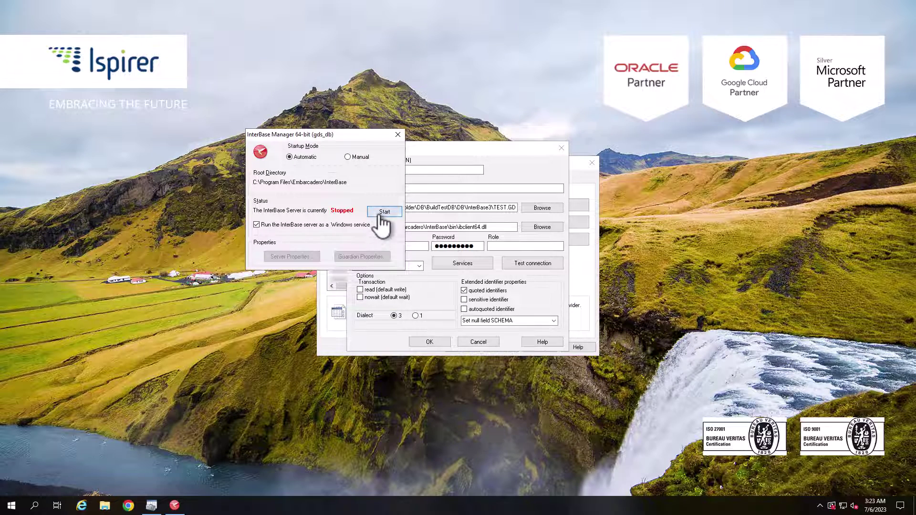
{"action": "left_click", "coordinate": [384, 213]}
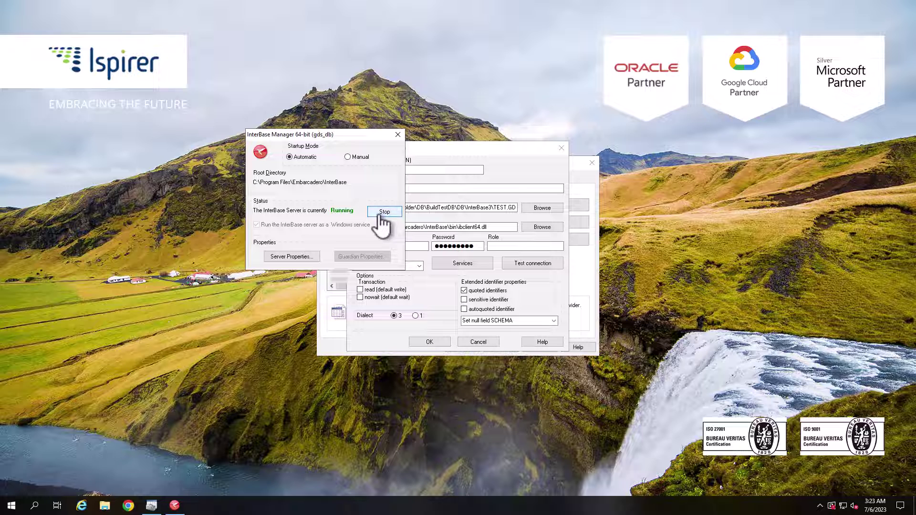
{"action": "left_click", "coordinate": [457, 161]}
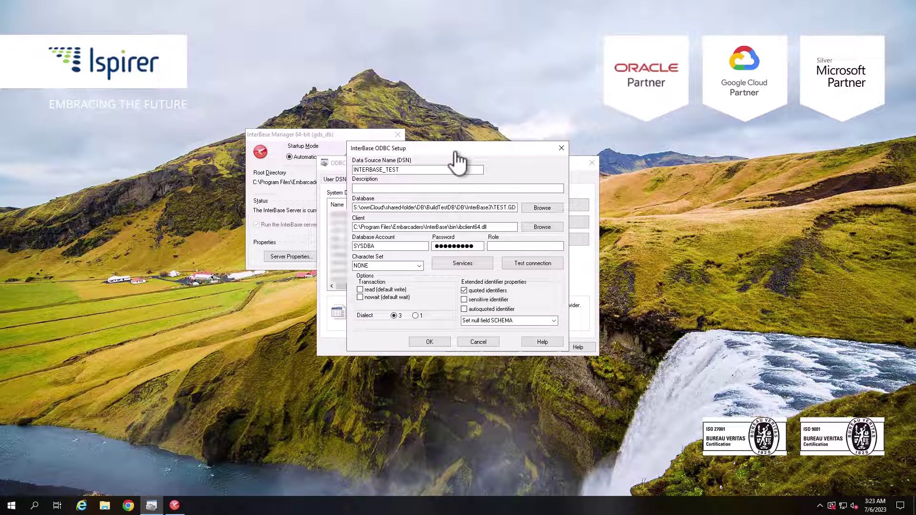
Step: Test the INTERBASE_TEST connection and dismiss the Connection successful message
{"action": "left_click", "coordinate": [531, 267]}
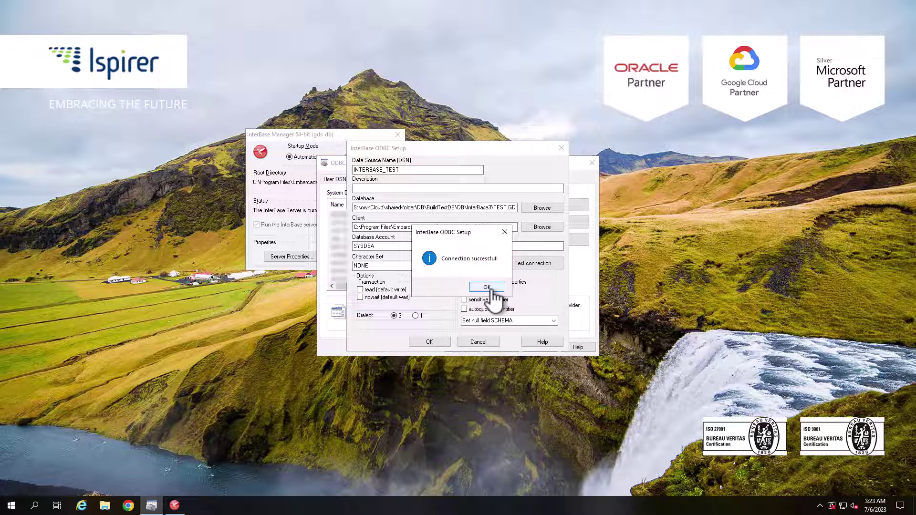
{"action": "left_click", "coordinate": [490, 288]}
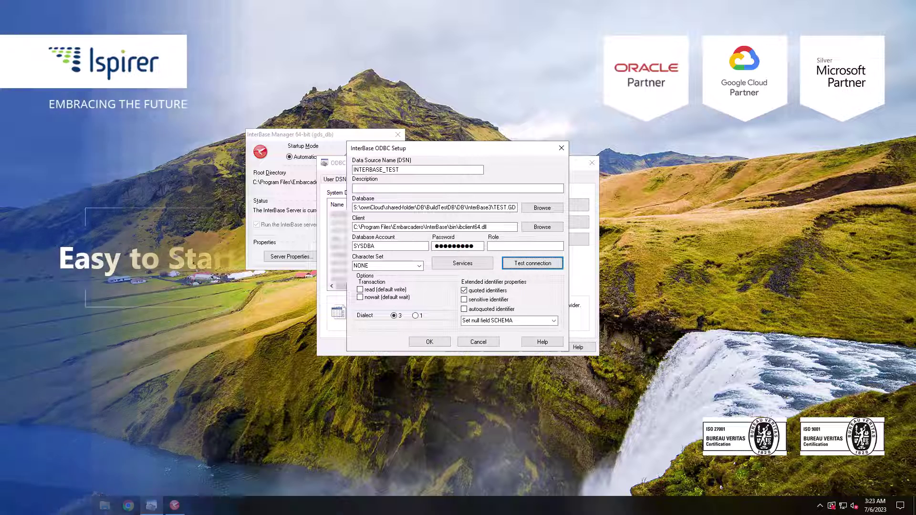